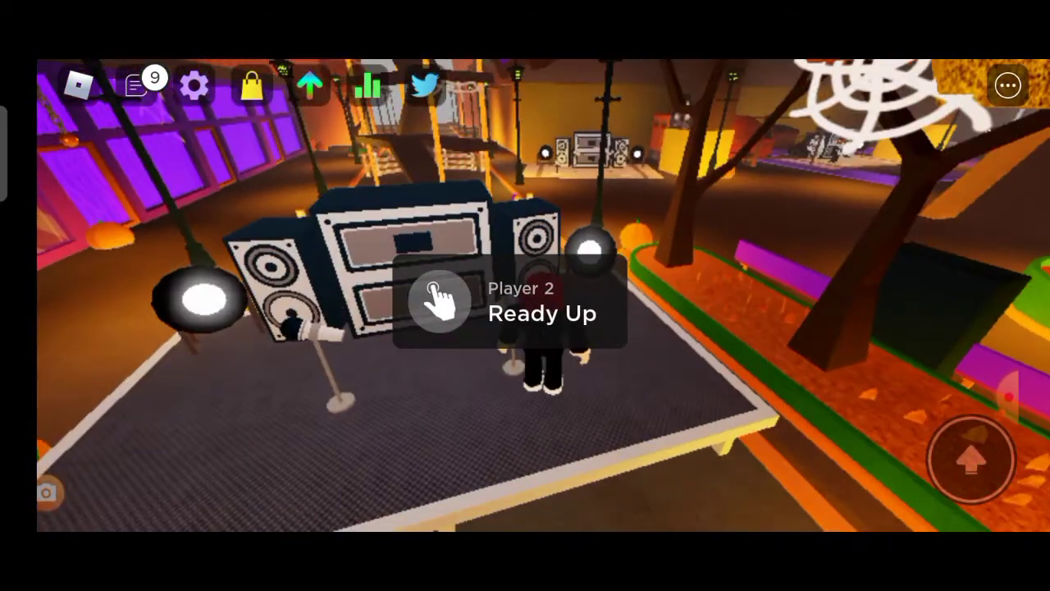
- Ready up solo and start the favourited AGOTI song on Normal difficulty
left_click(440, 301)
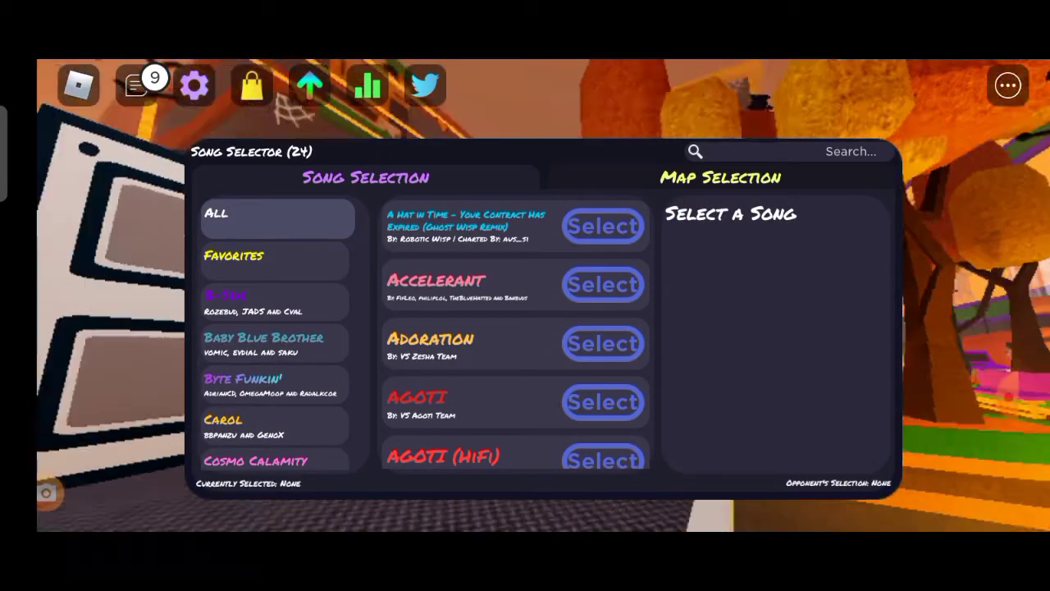
left_click(278, 258)
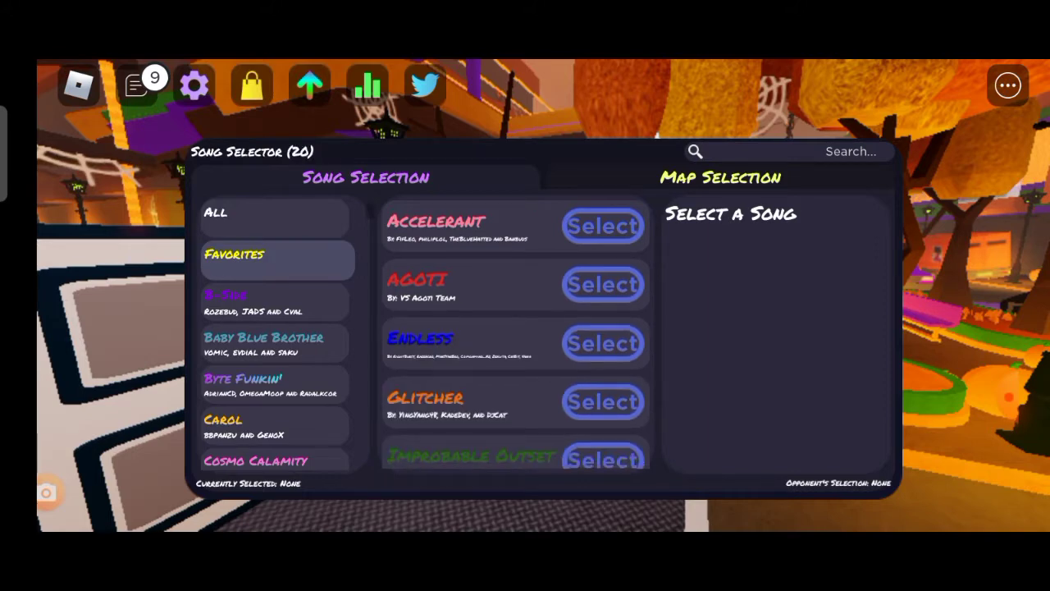
left_click(603, 284)
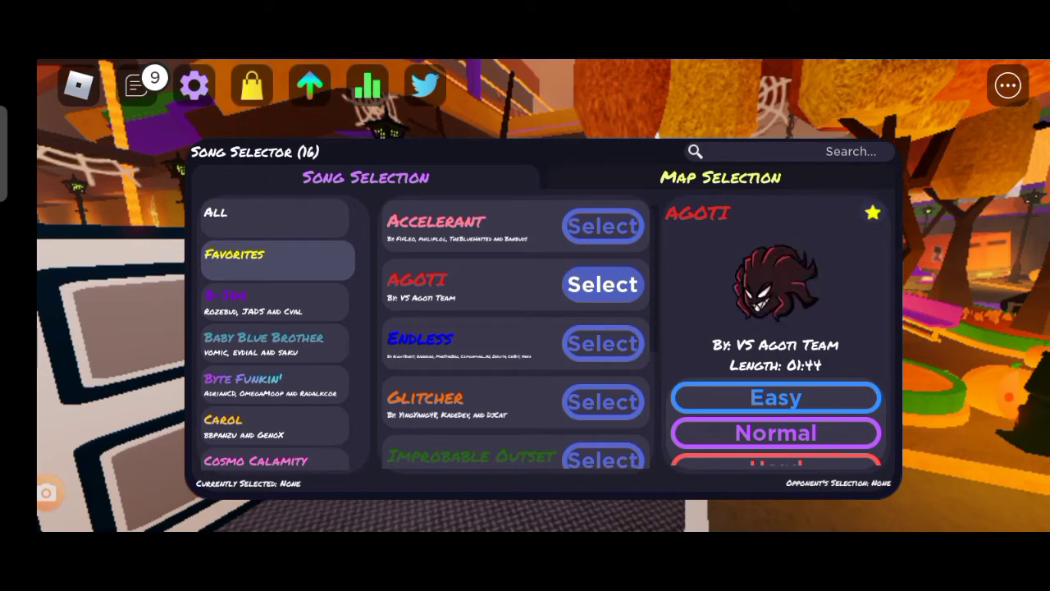
left_click(776, 433)
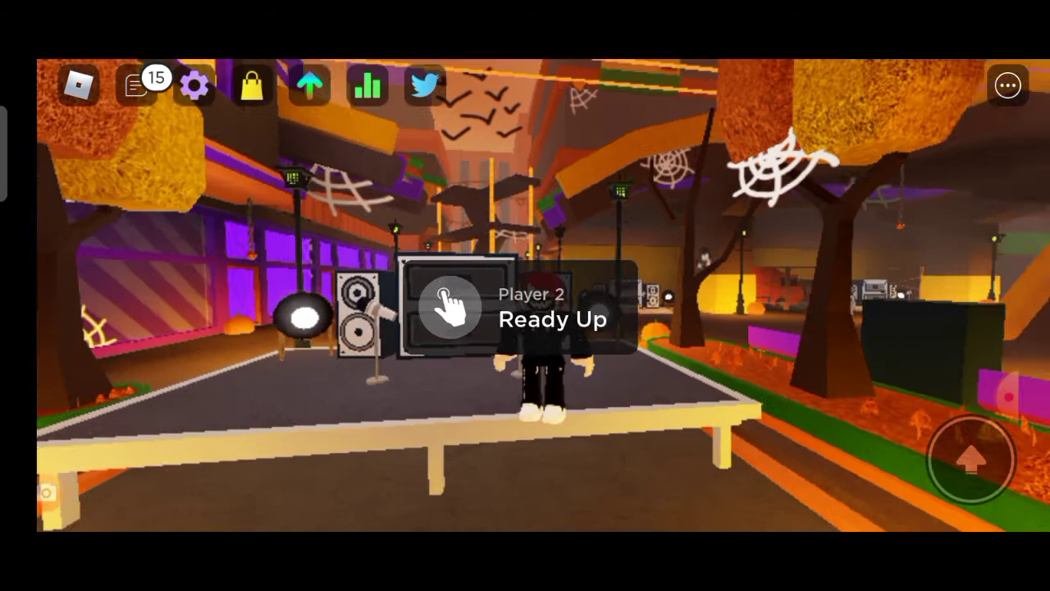
- Clear the song results to return the avatar to the Ready Up prompt on stage
left_click(987, 397)
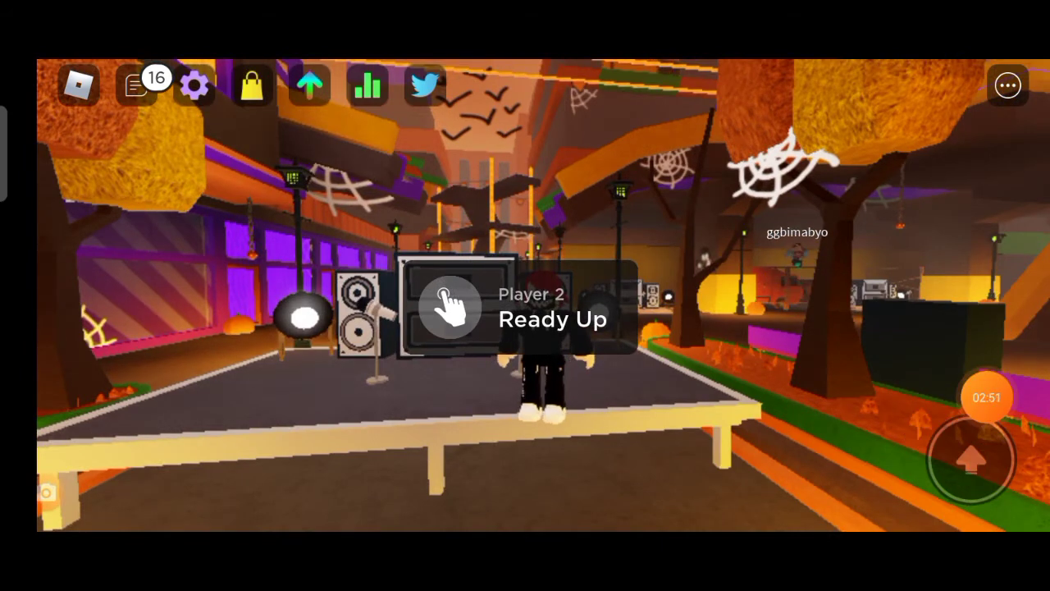
left_click(987, 397)
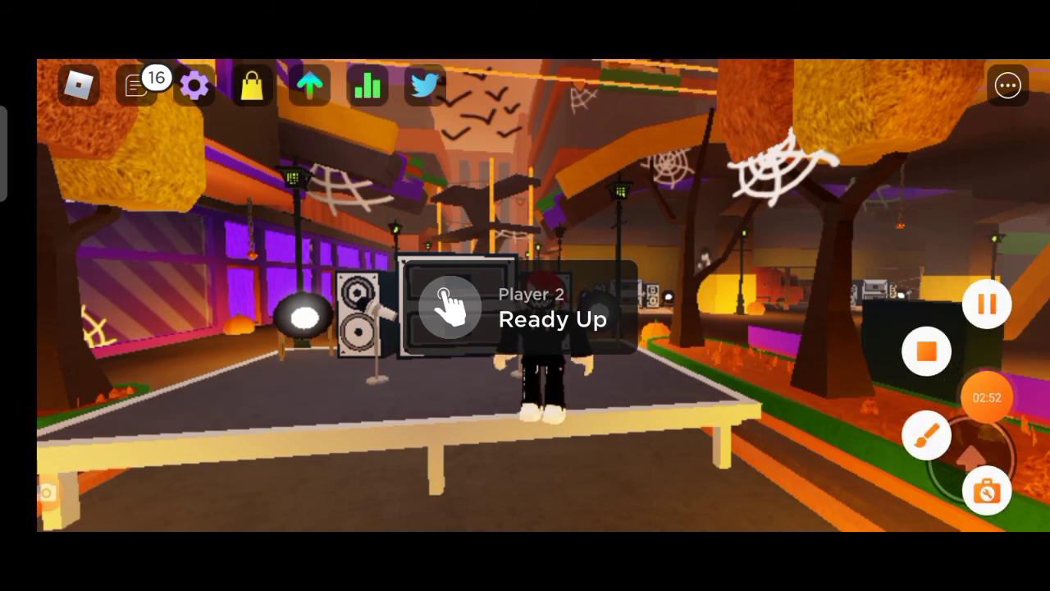